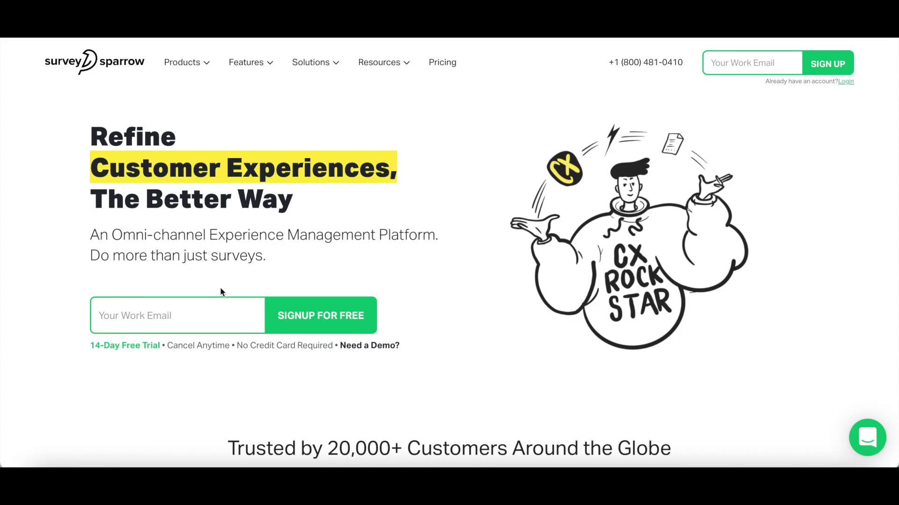
Scroll down the SurveySparrow homepage to reach the pricing plans.
scroll(221, 291, down, 4)
scroll(222, 291, down, 6)
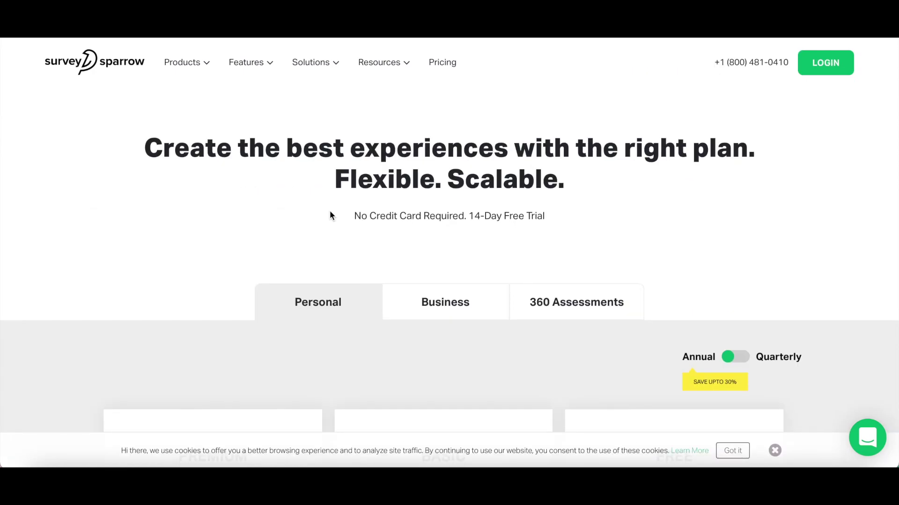
scroll(330, 216, down, 1)
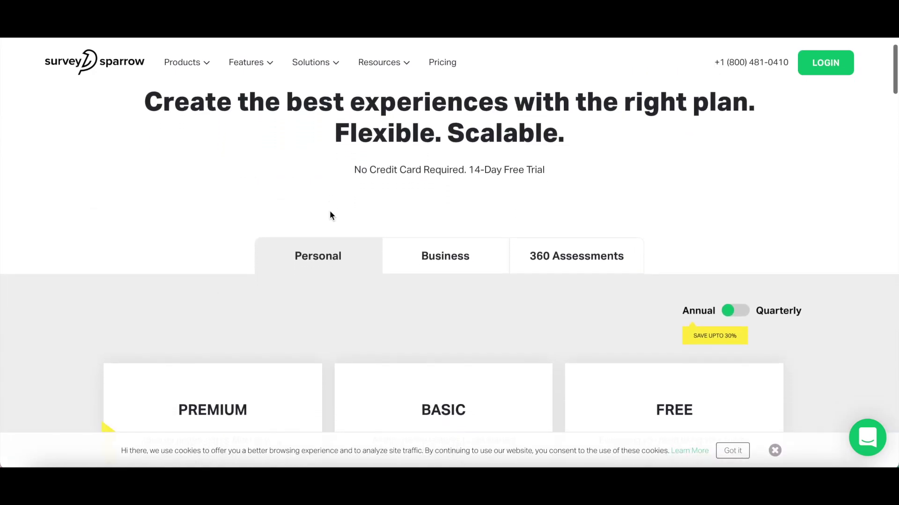
scroll(330, 215, down, 2)
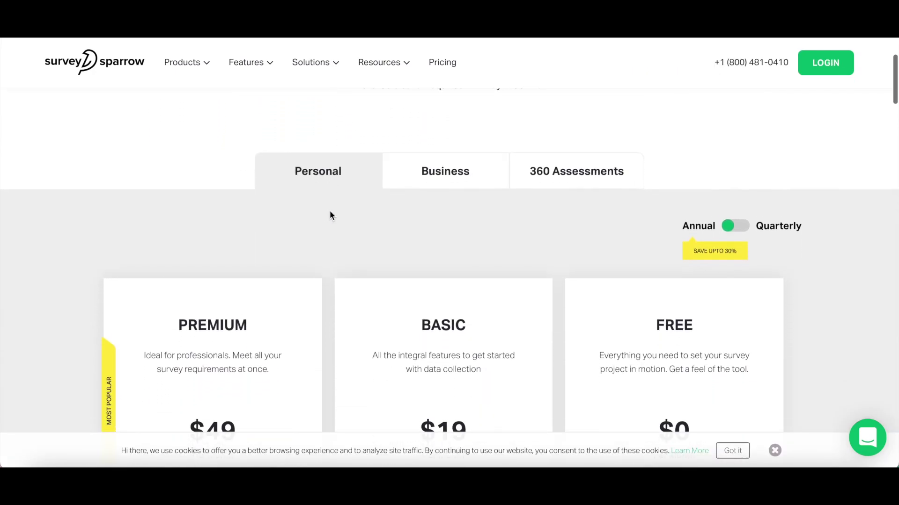
View the Business plans and 360 Assessments price calculator, then return to Personal plans.
click(437, 179)
scroll(558, 158, down, 1)
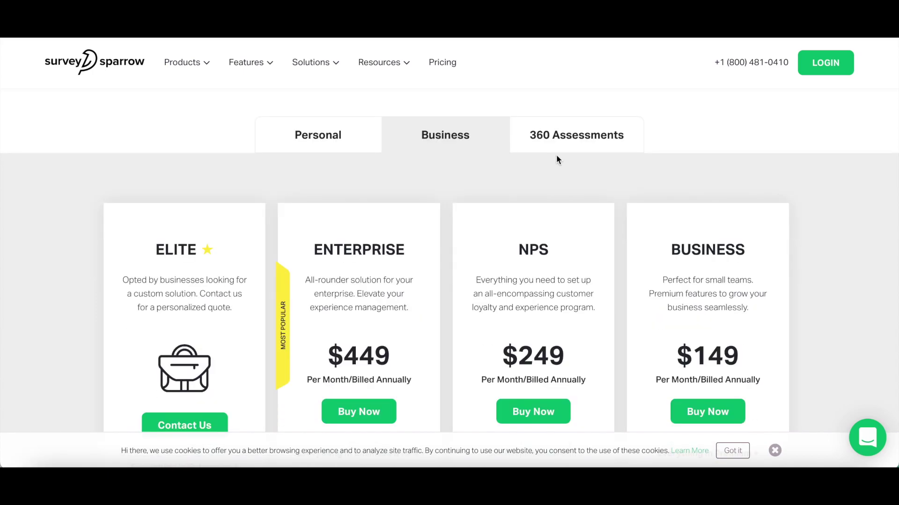
click(573, 145)
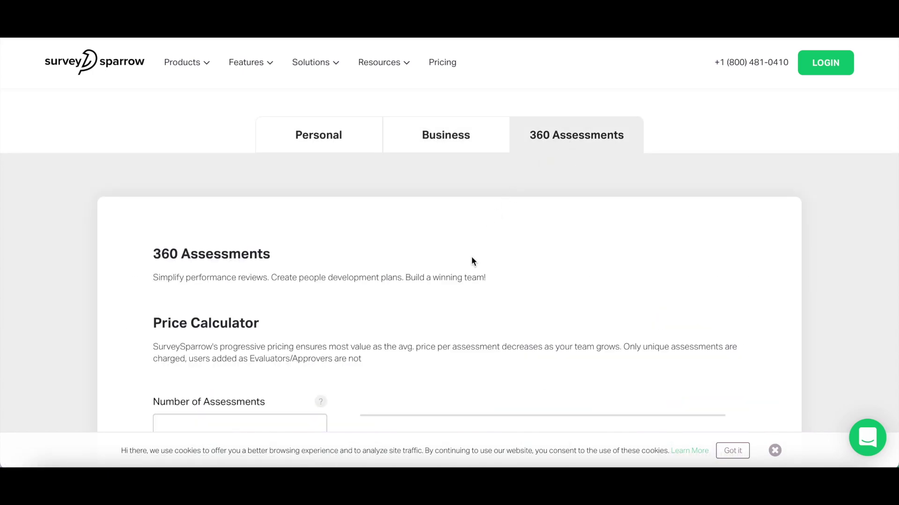
click(341, 146)
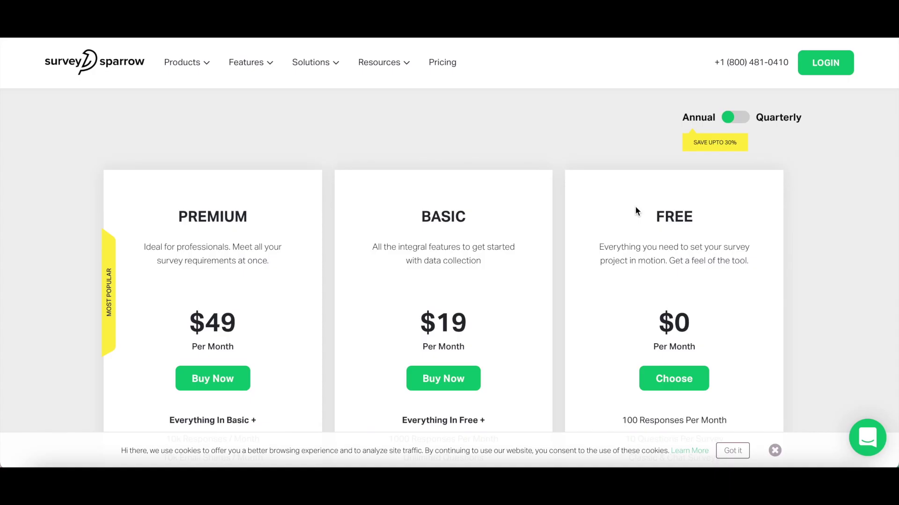
Scroll down the pricing page to read the $0 Free plan's features.
scroll(636, 211, down, 1)
scroll(635, 210, down, 4)
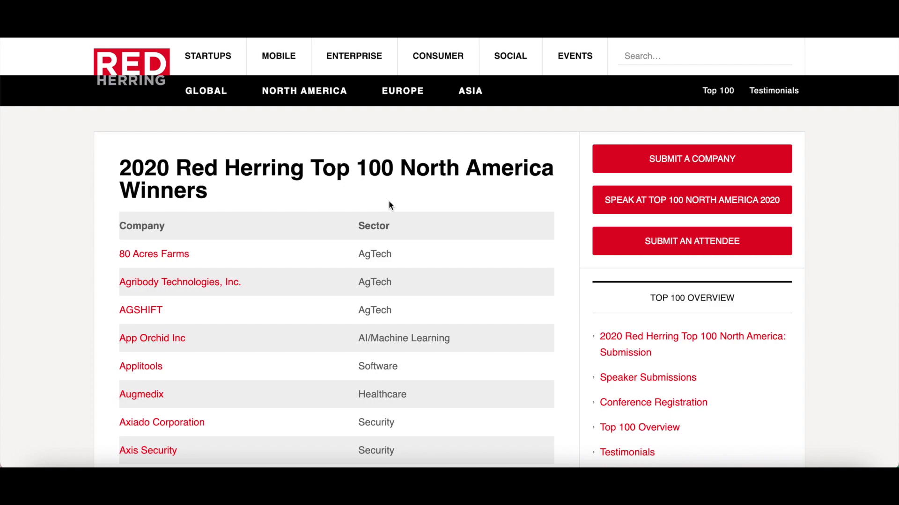
Scroll through the Red Herring 2020 Top 100 North America winners table.
scroll(389, 205, down, 2)
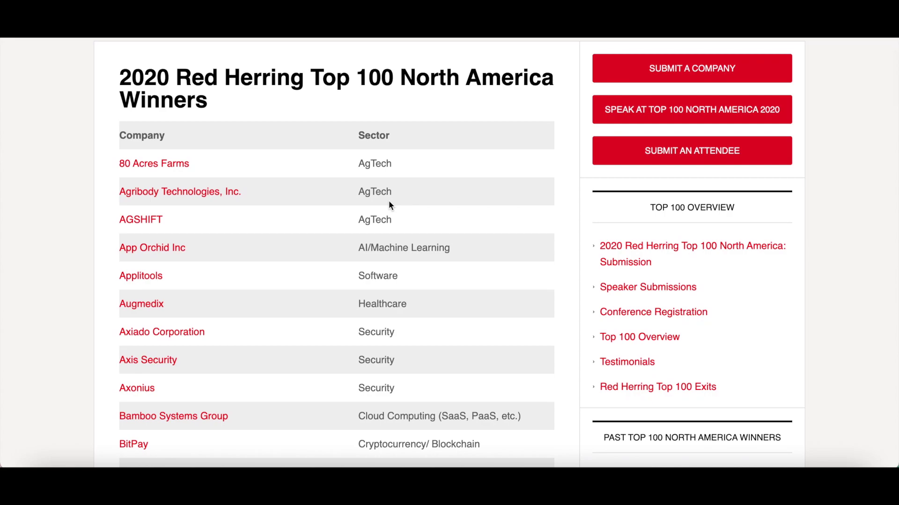
scroll(389, 205, down, 4)
scroll(389, 205, down, 8)
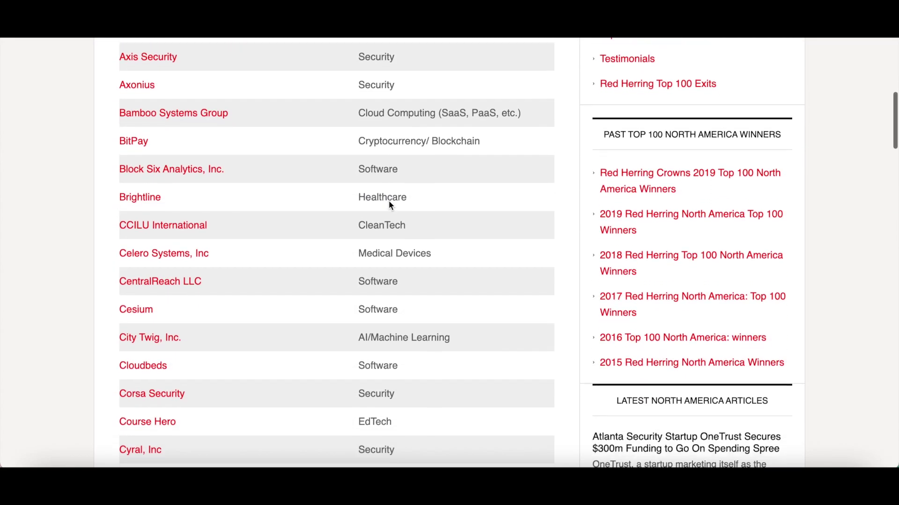
scroll(389, 201, down, 8)
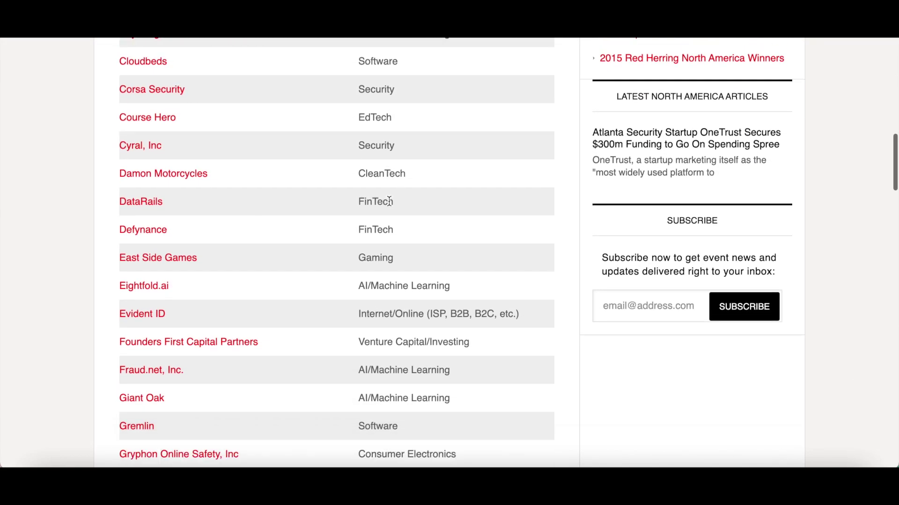
scroll(389, 201, down, 13)
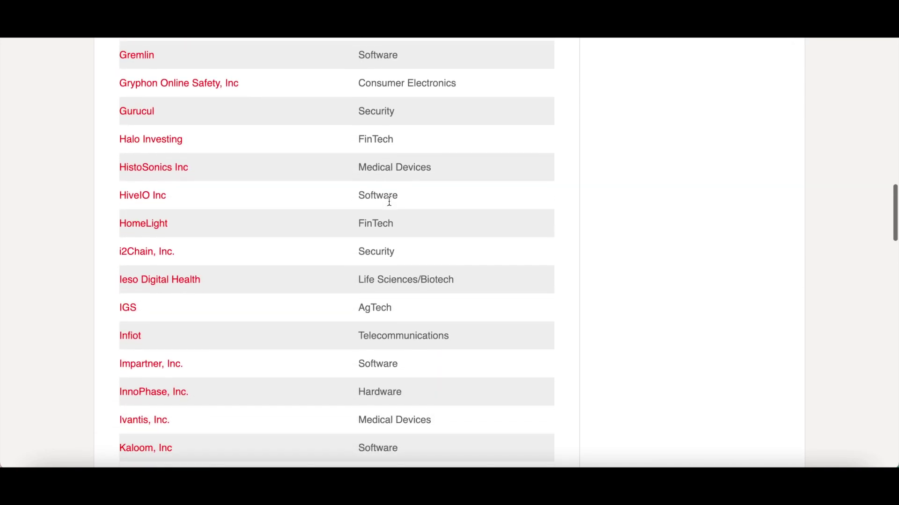
scroll(389, 201, down, 17)
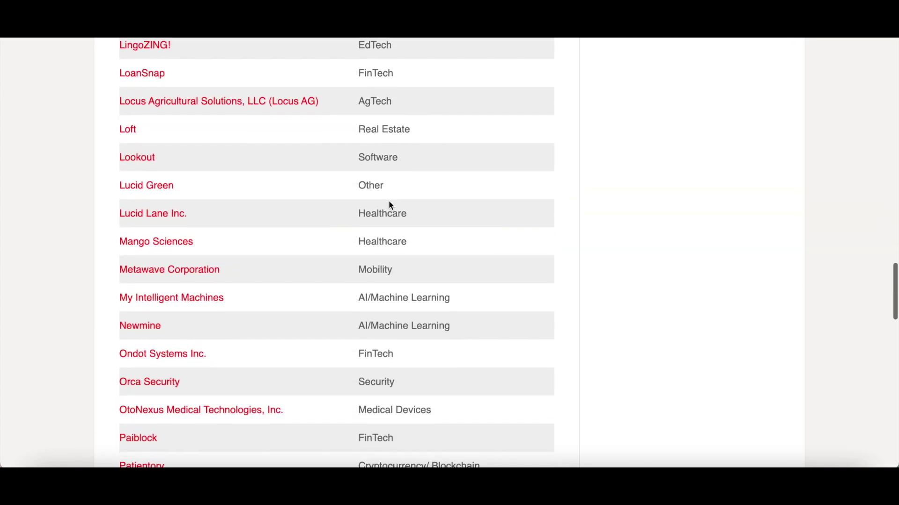
scroll(389, 201, down, 5)
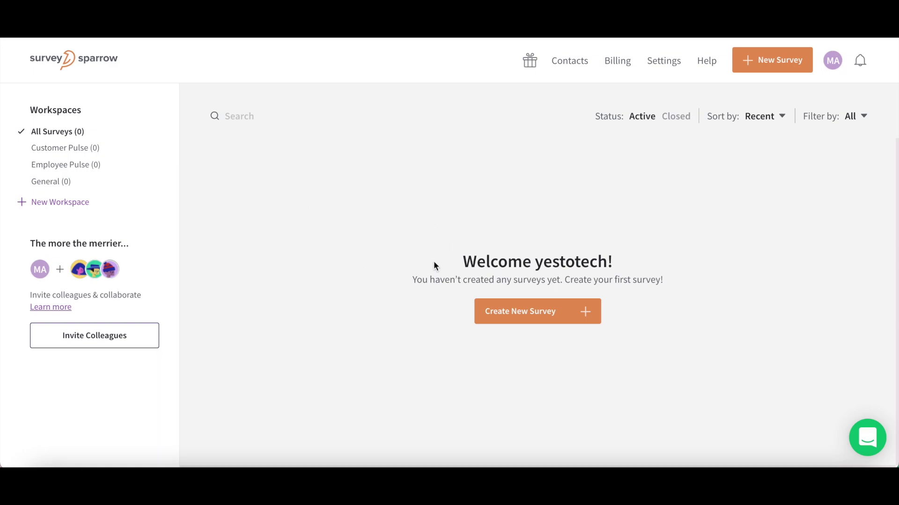
Start a new survey, preview the Chat, NPS, Offline and 360 types, then browse Classic templates.
click(535, 323)
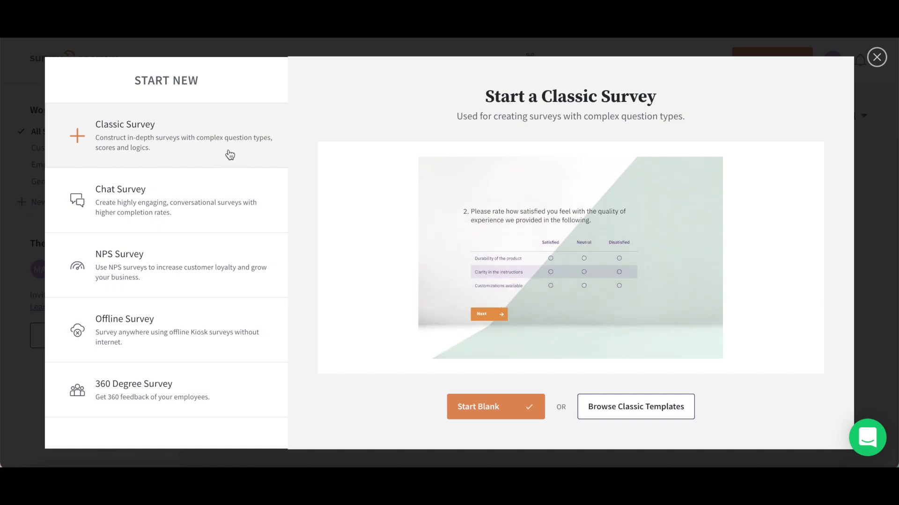
click(221, 202)
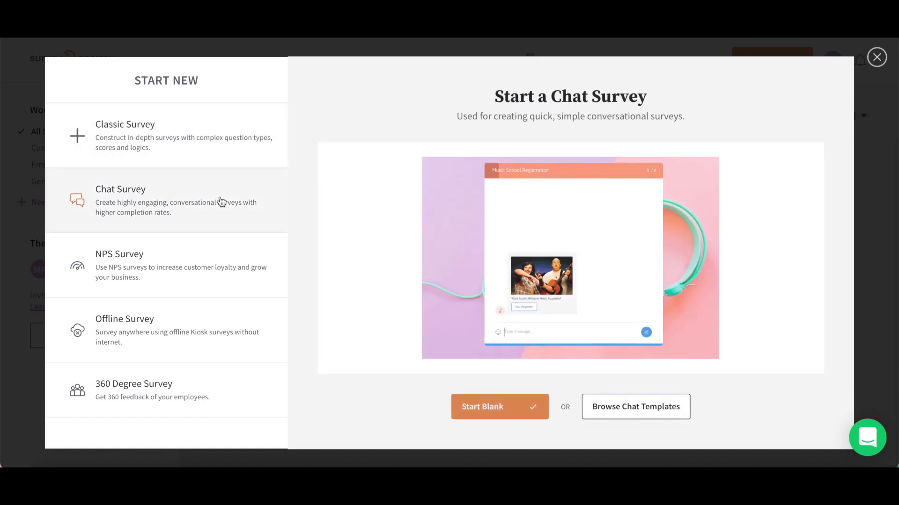
click(200, 268)
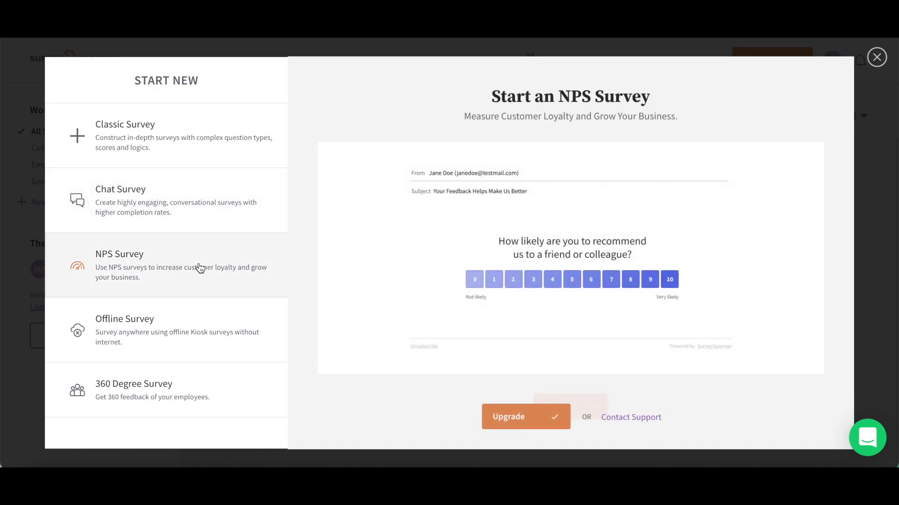
click(191, 328)
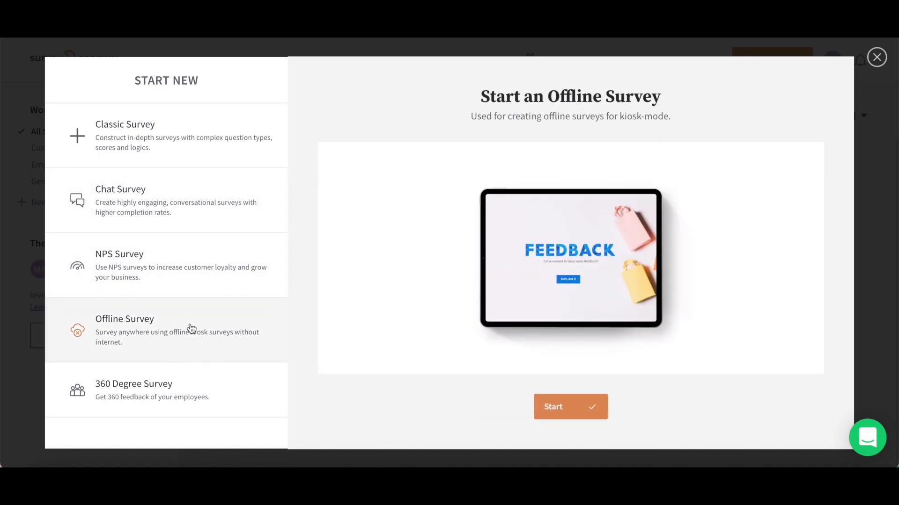
click(182, 383)
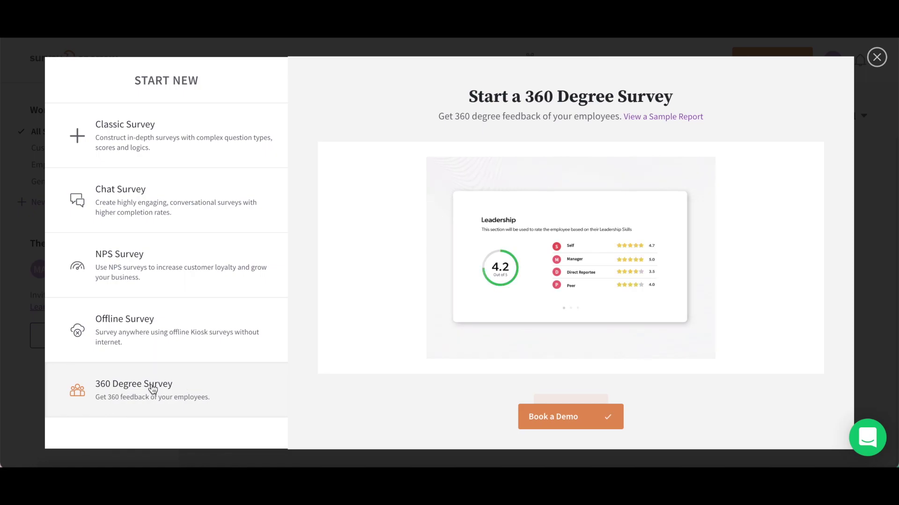
click(177, 146)
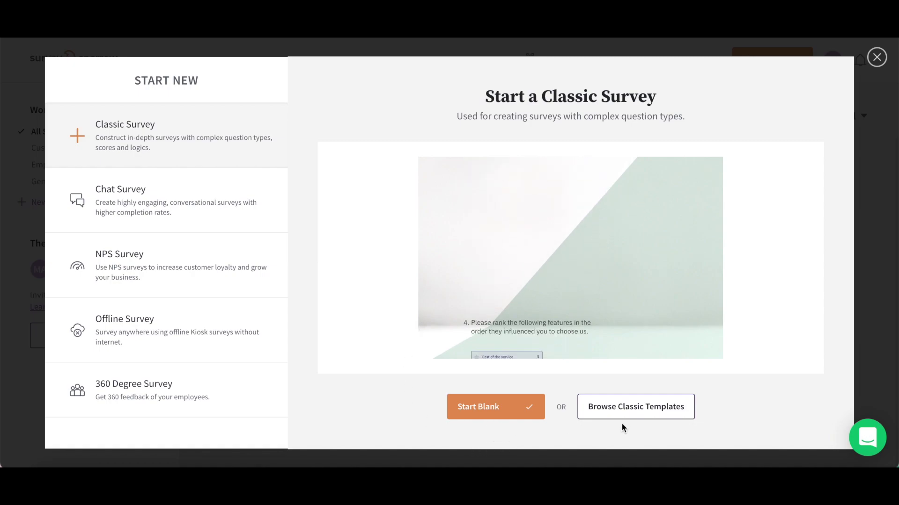
click(658, 408)
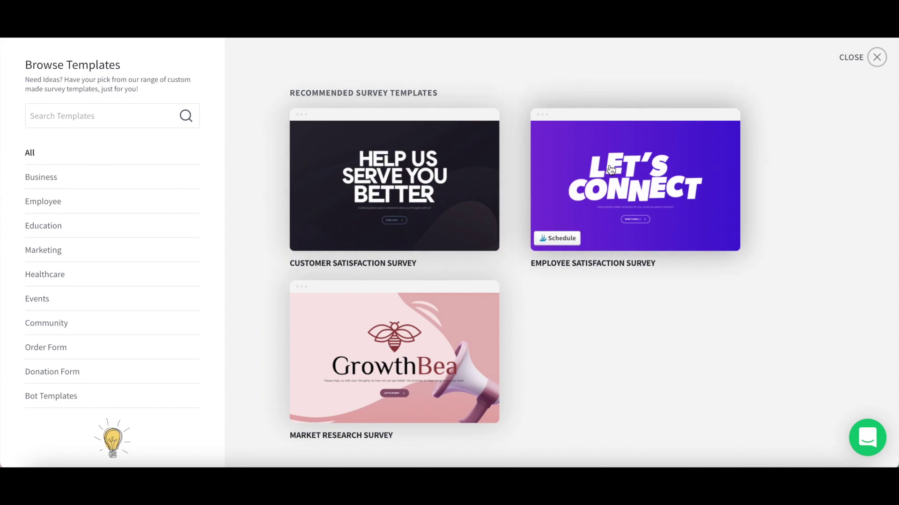
Create a survey from the Market Research template as a Classic Form in the General workspace.
click(443, 337)
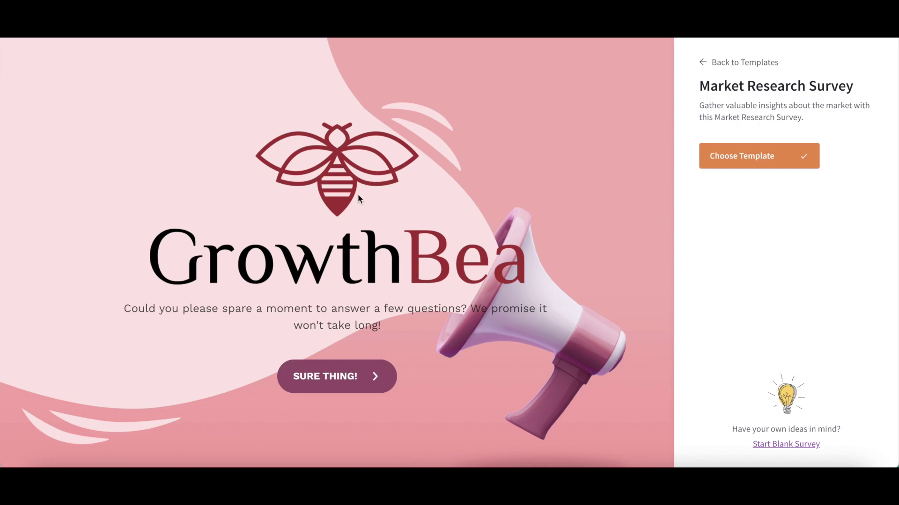
click(733, 159)
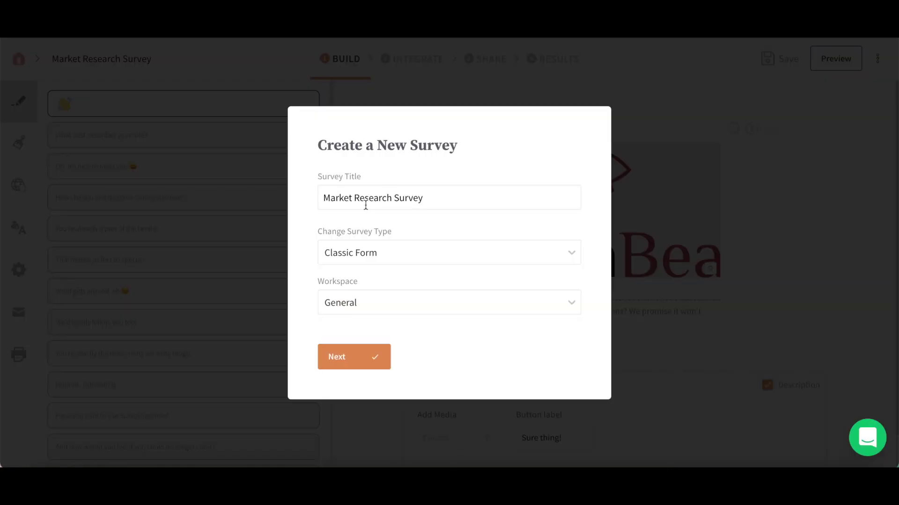
click(413, 254)
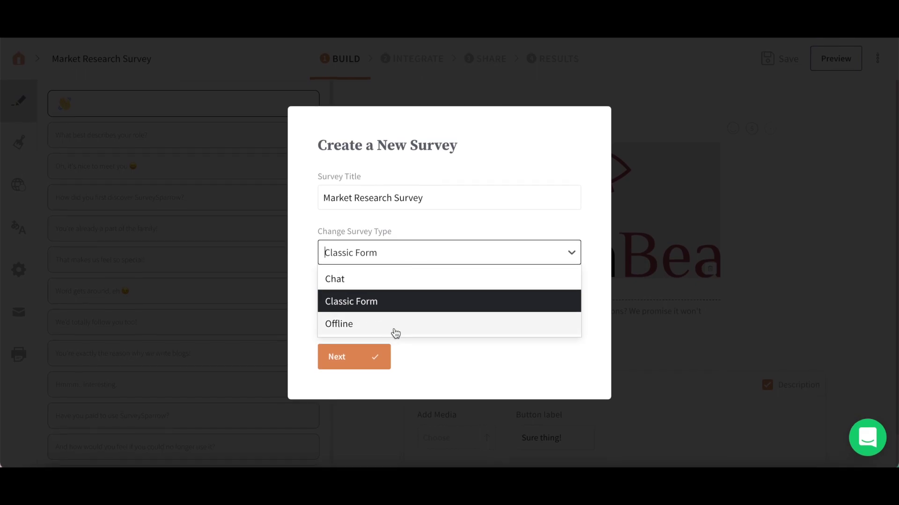
click(372, 305)
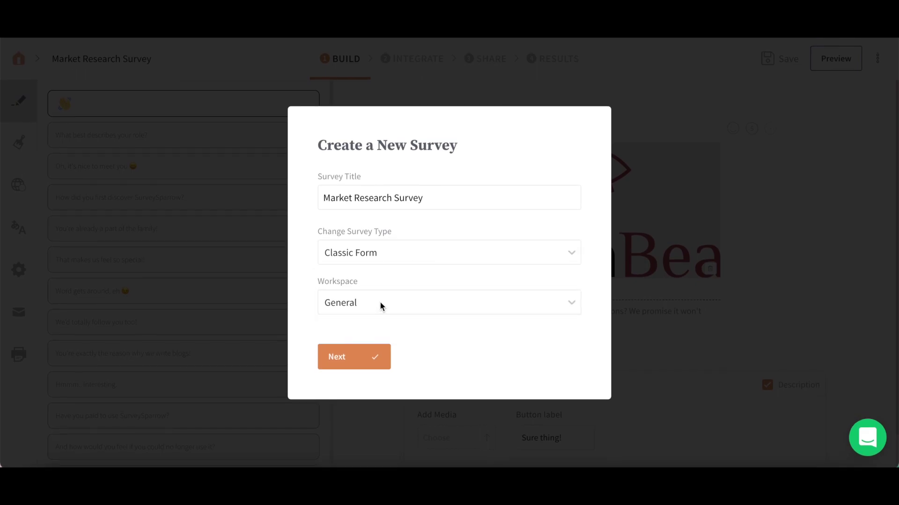
click(379, 306)
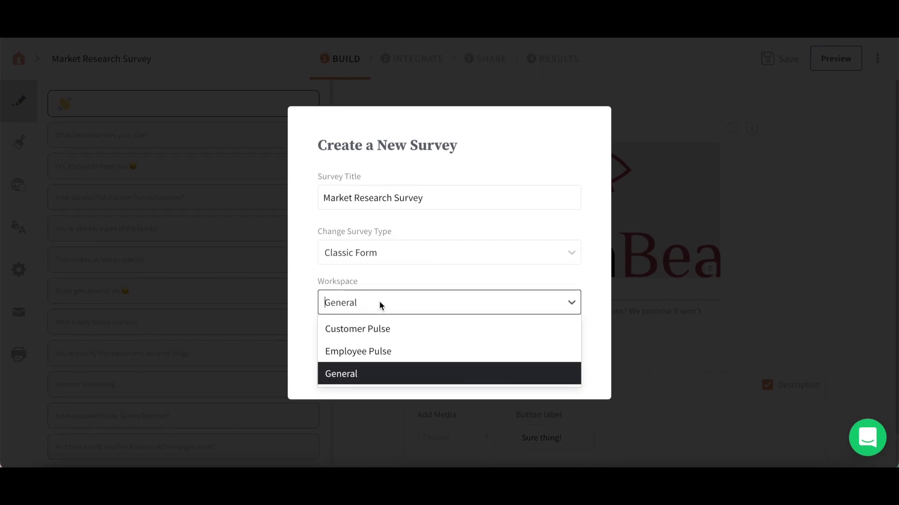
click(303, 309)
click(354, 357)
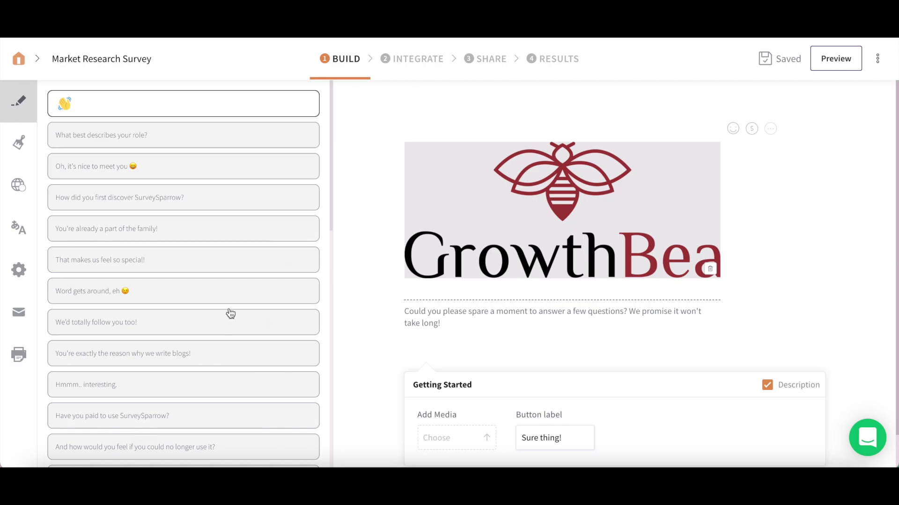
click(18, 141)
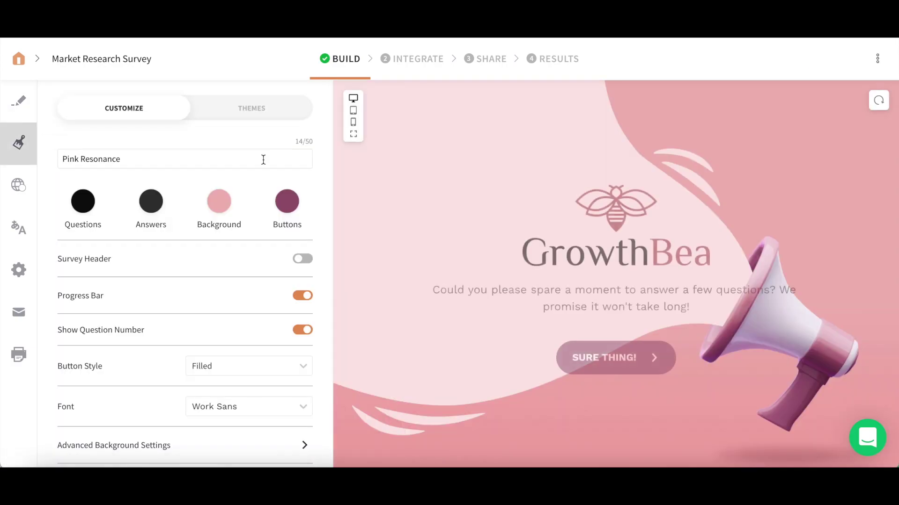
scroll(263, 160, down, 3)
scroll(263, 160, up, 3)
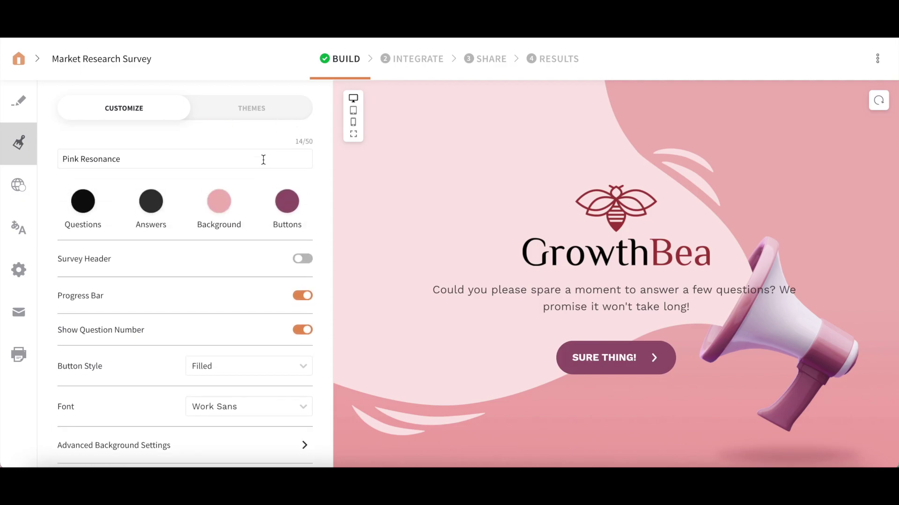
click(267, 113)
mouse_move(215, 199)
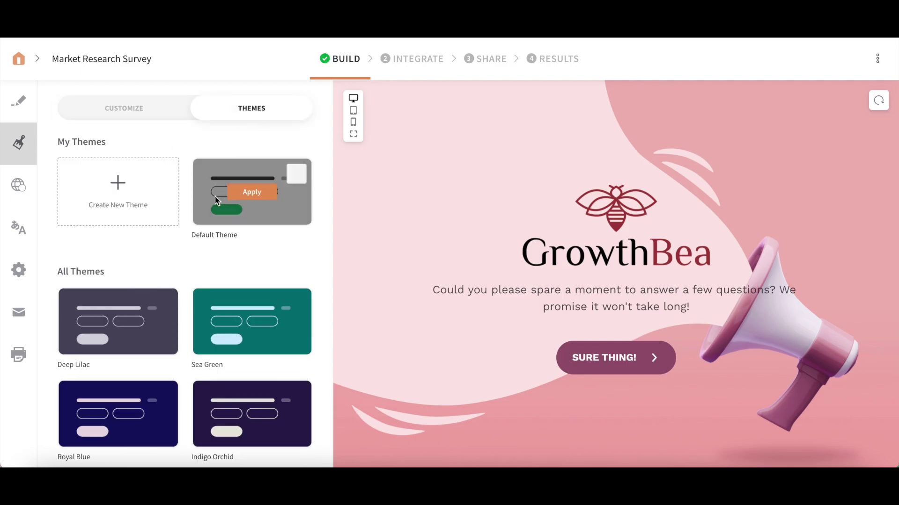
click(19, 186)
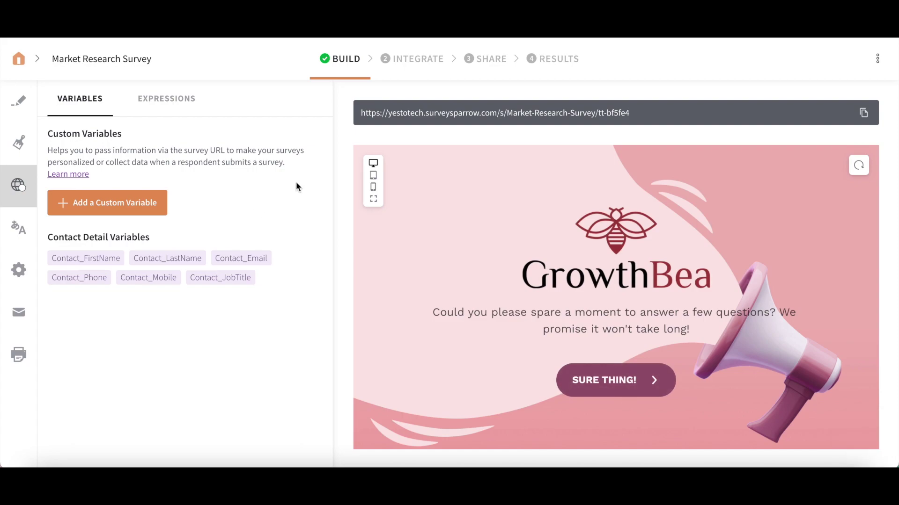
click(191, 100)
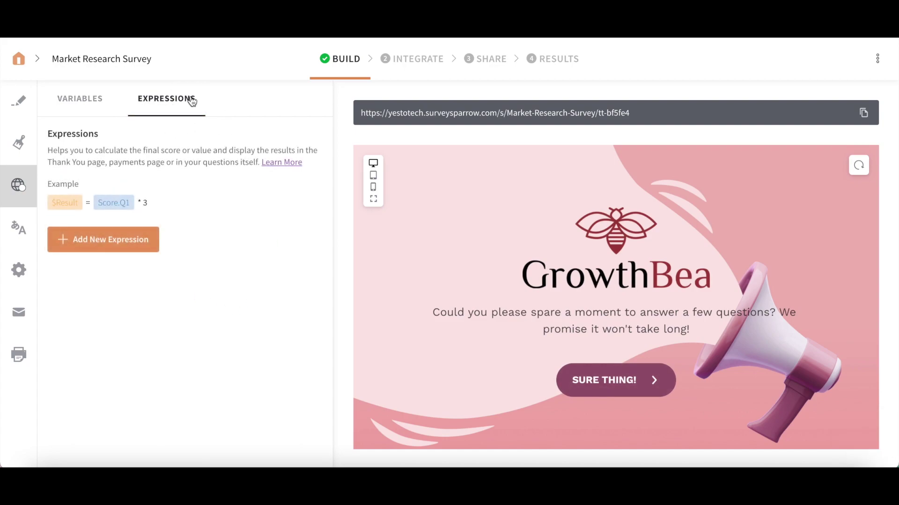
click(18, 229)
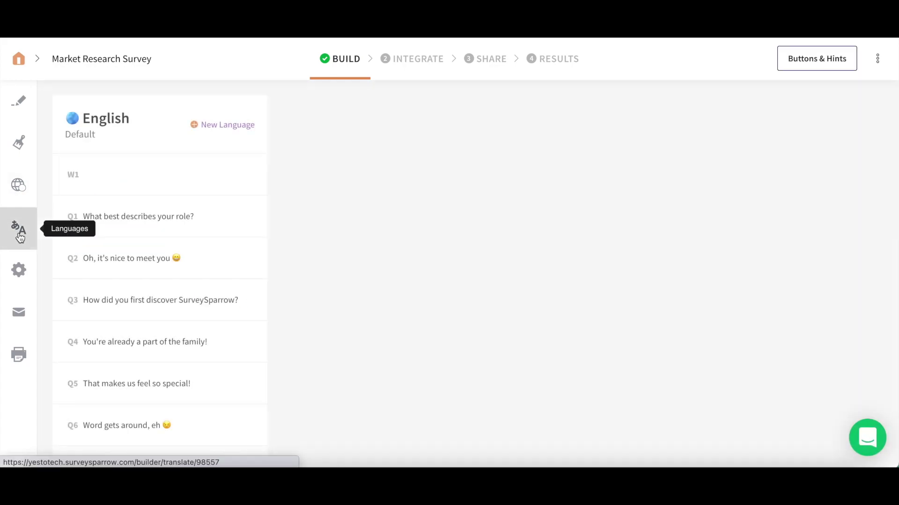
click(228, 125)
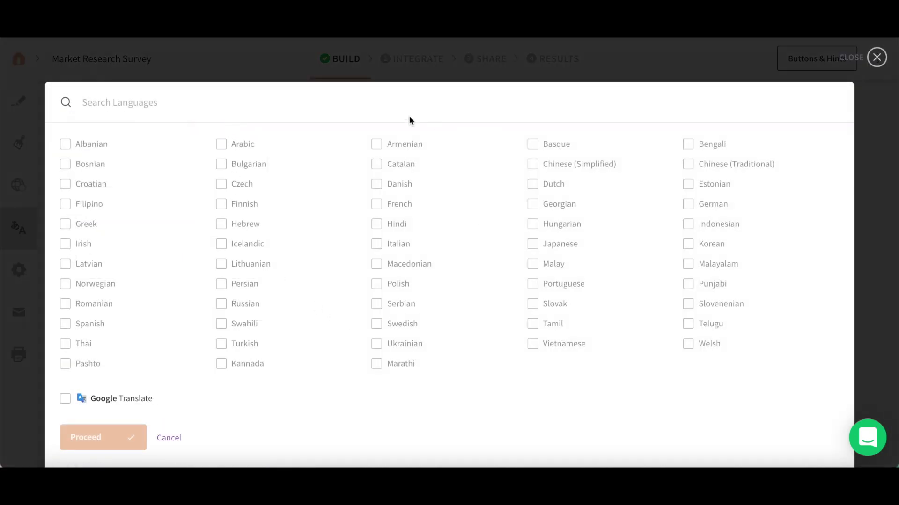
key(Escape)
click(20, 271)
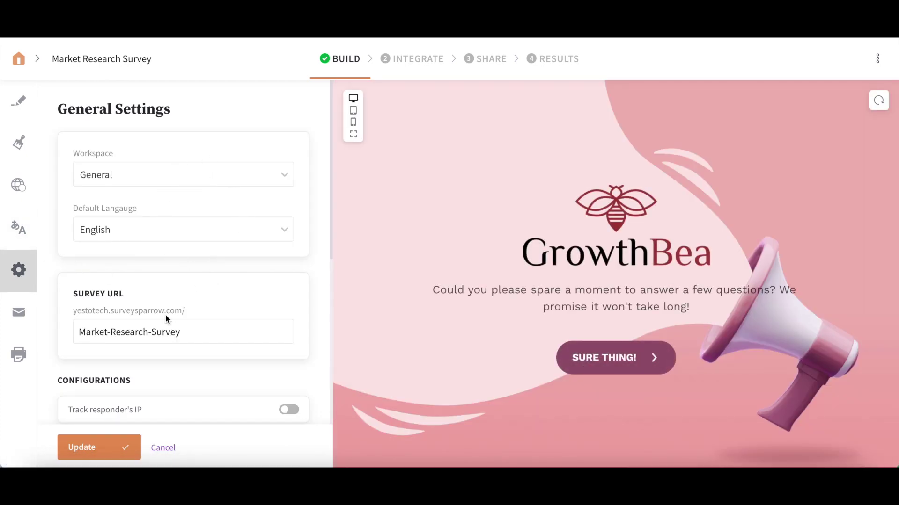
click(19, 312)
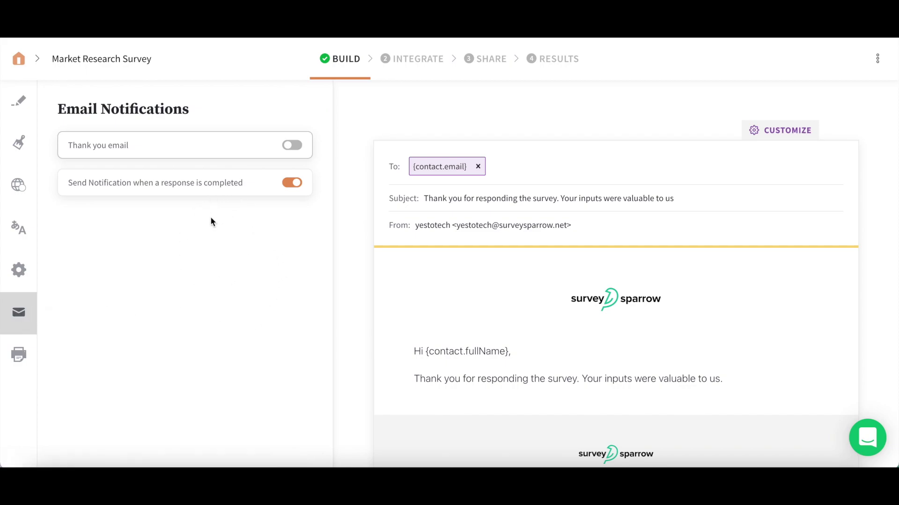
click(19, 354)
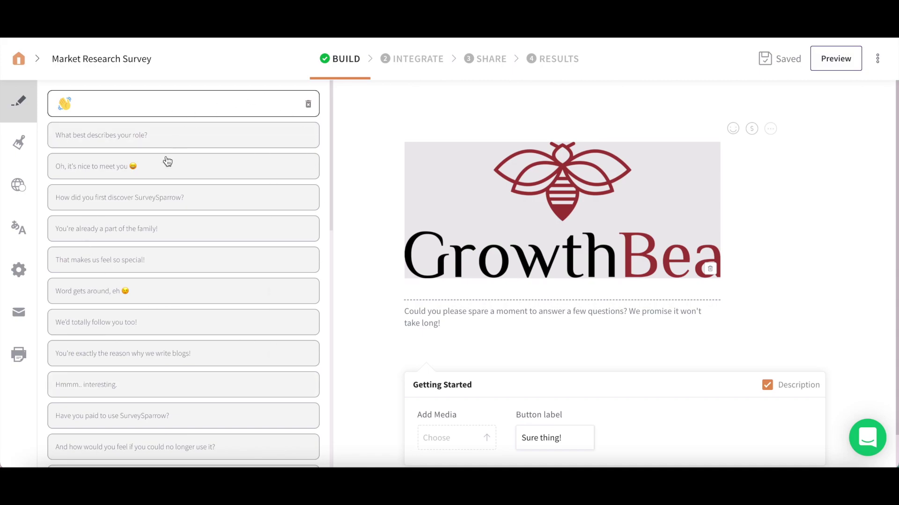
Browse the Integrations, Webhooks and Share Survey API pages, then go to the SHARE step.
click(422, 70)
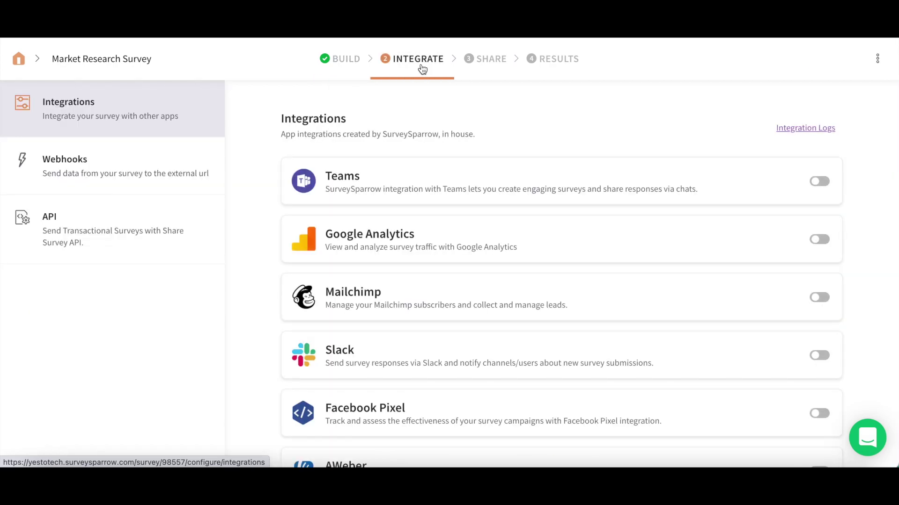
scroll(437, 139, down, 1)
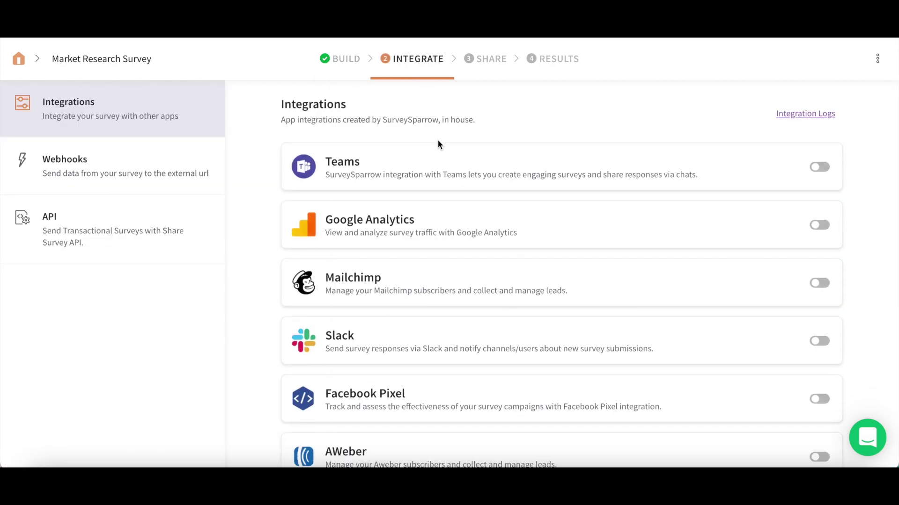
scroll(438, 142, down, 3)
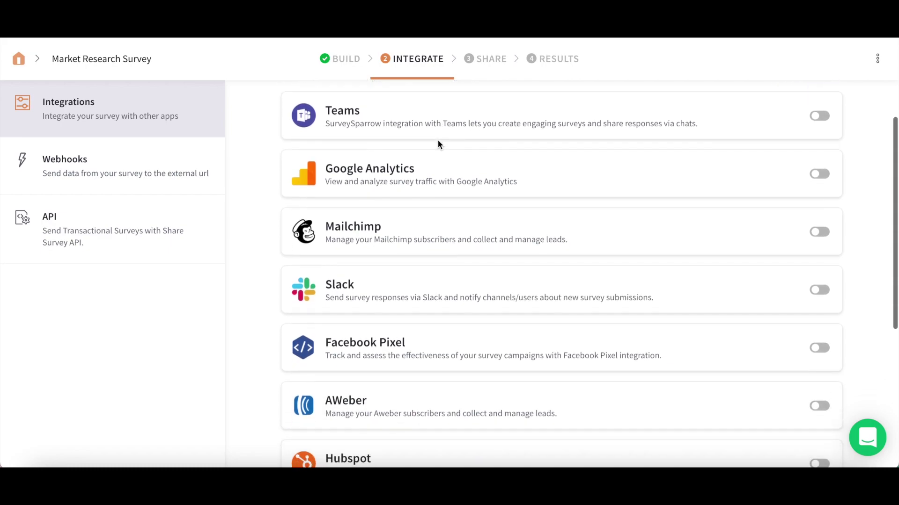
click(64, 161)
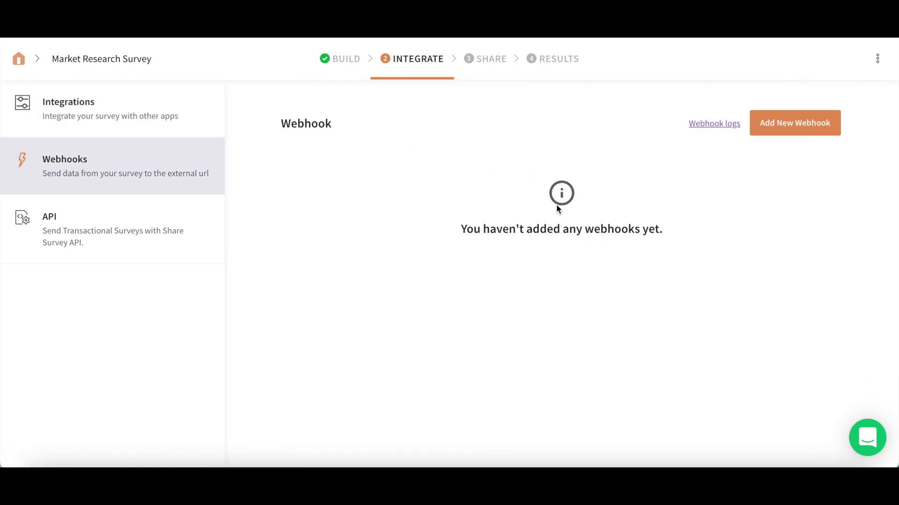
click(75, 224)
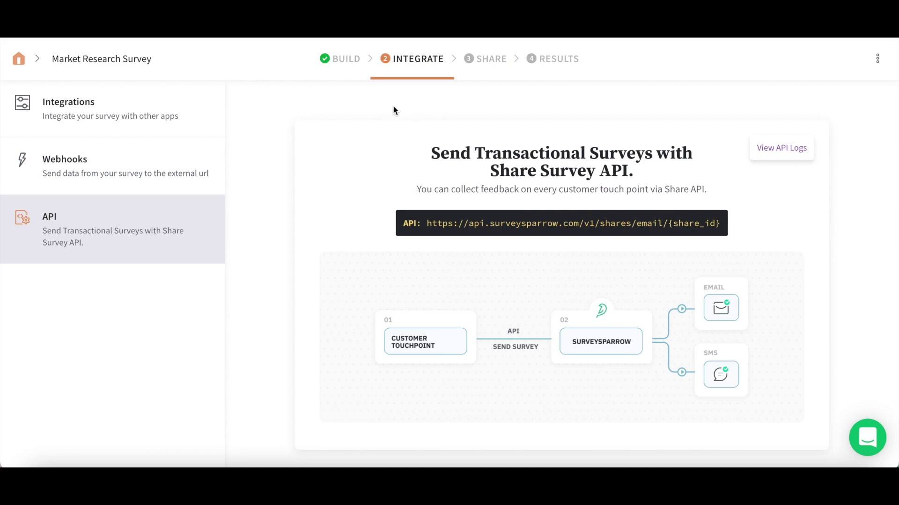
click(491, 64)
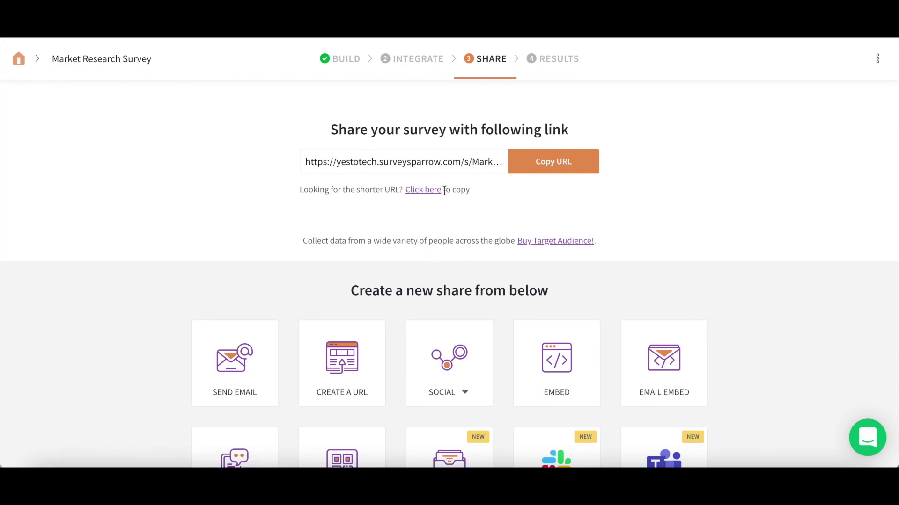
Open the RESULTS step and its Responses tab, which shows no responses yet.
scroll(460, 203, down, 3)
click(549, 69)
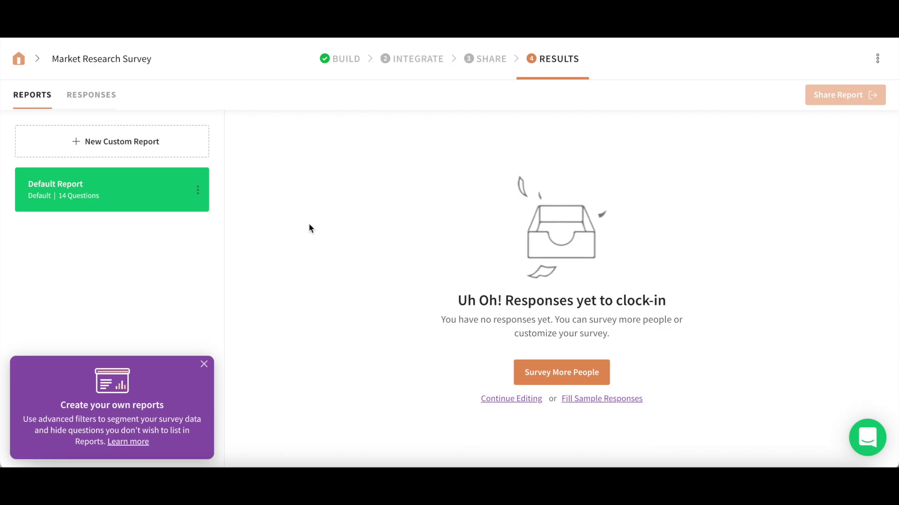
click(90, 95)
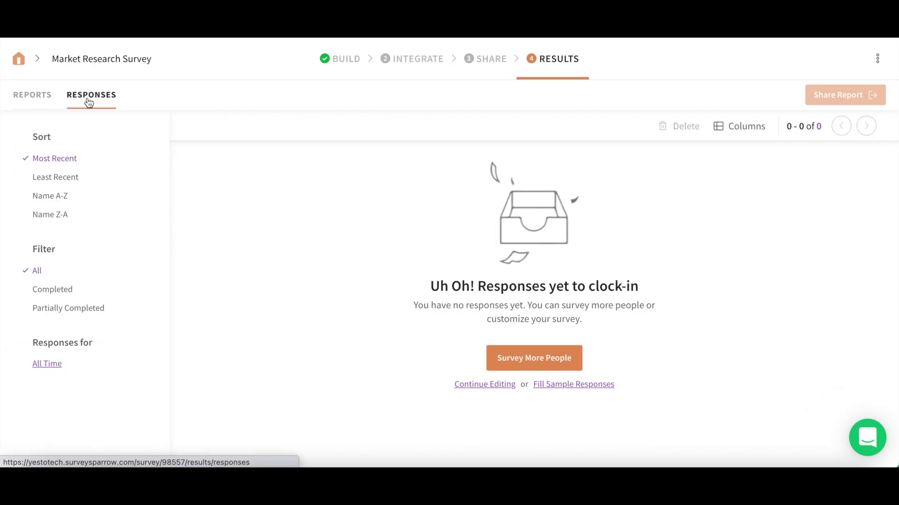